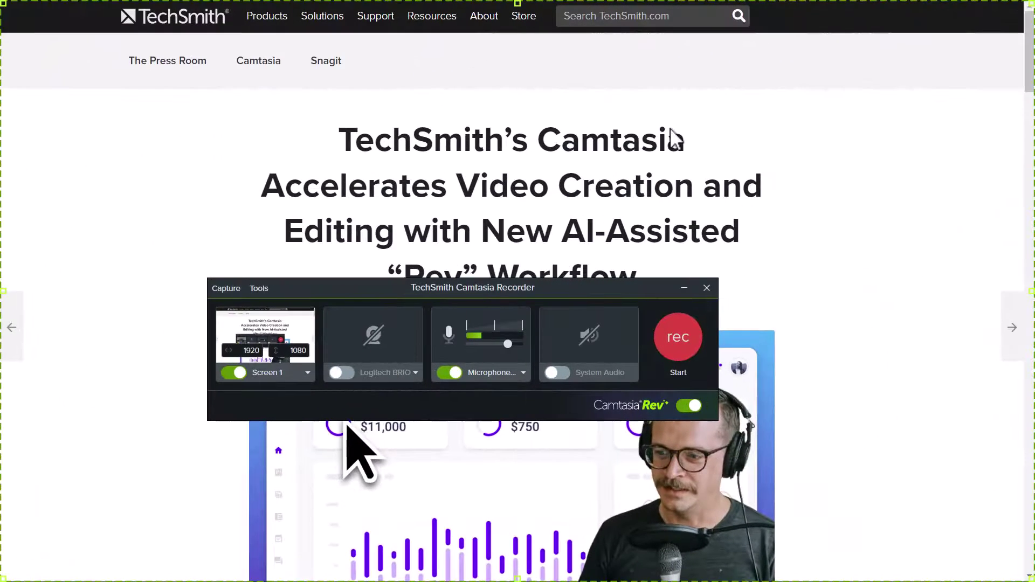
- Record Screen 1 with the Logitech BRIO webcam enabled alongside the microphone, and stop the recording
click(352, 372)
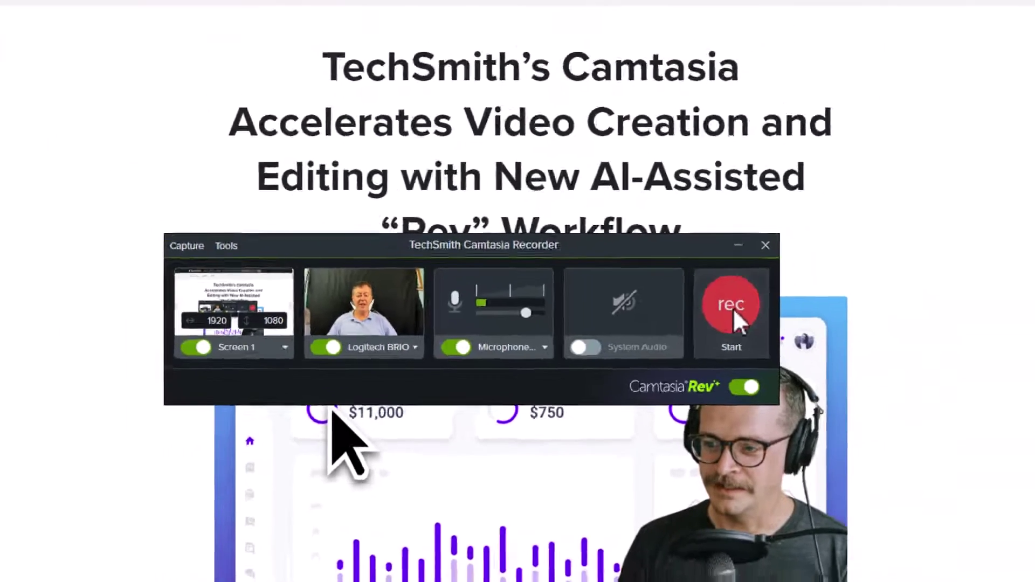
click(869, 221)
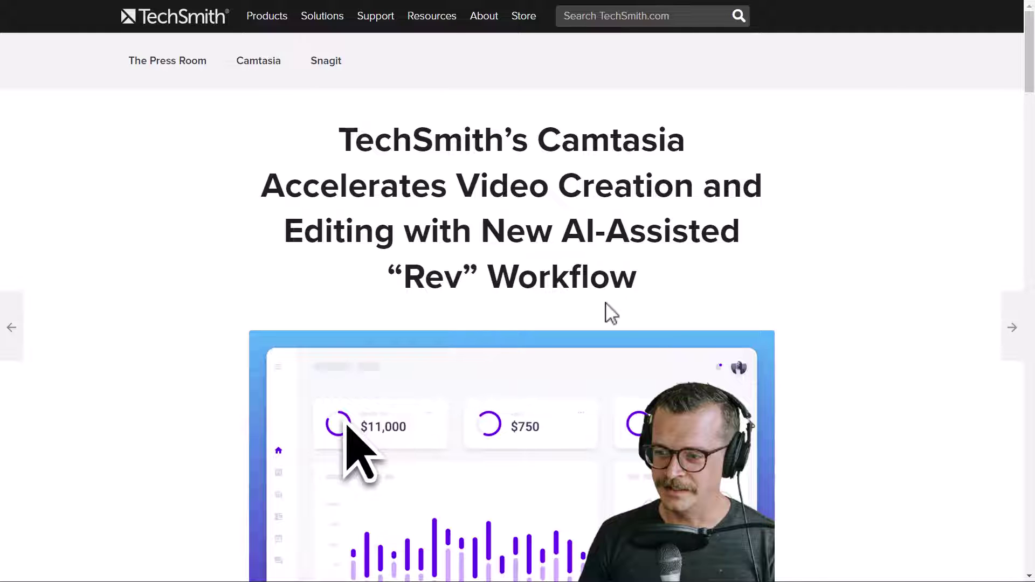
key(F10)
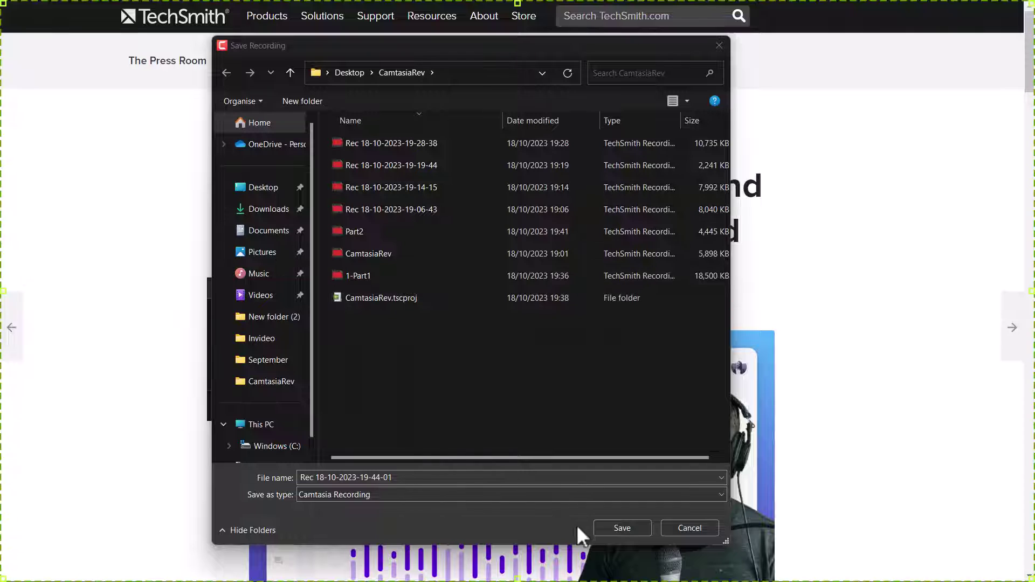
click(622, 528)
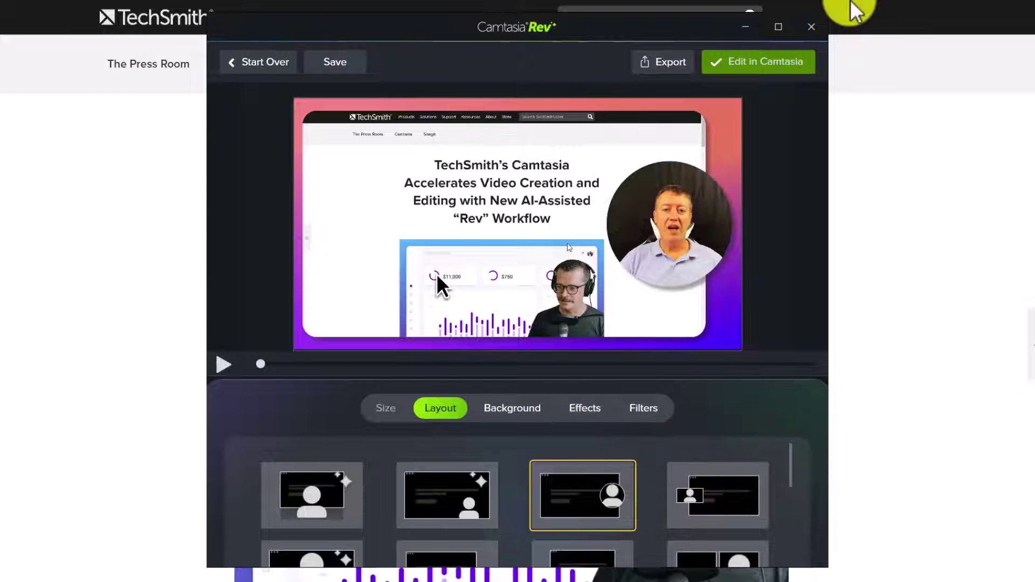
click(779, 27)
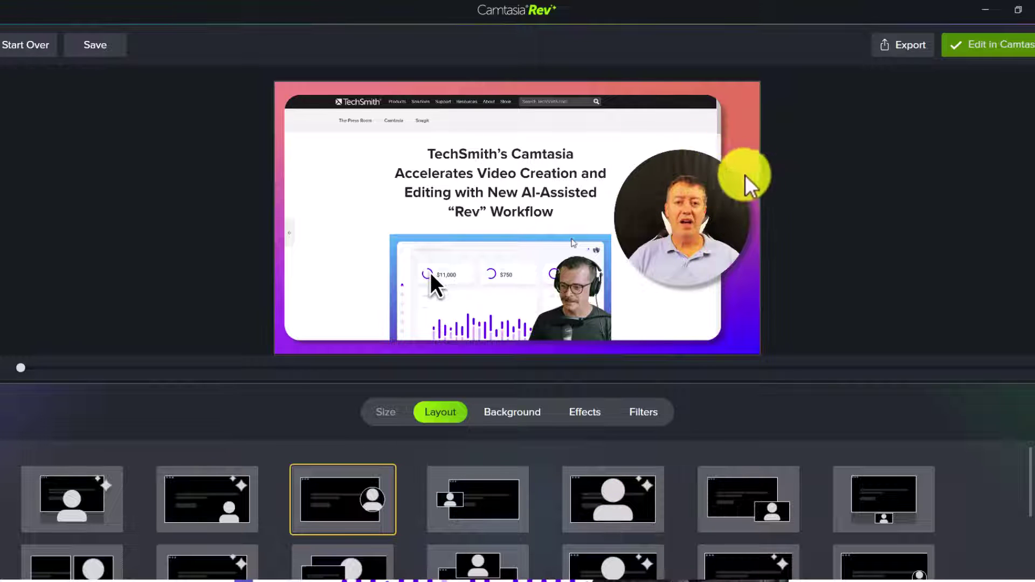
- Try various layouts, including an overlapping webcam, a large cut-out presenter, and a full-frame screen with a small centred cut-out presenter
click(468, 506)
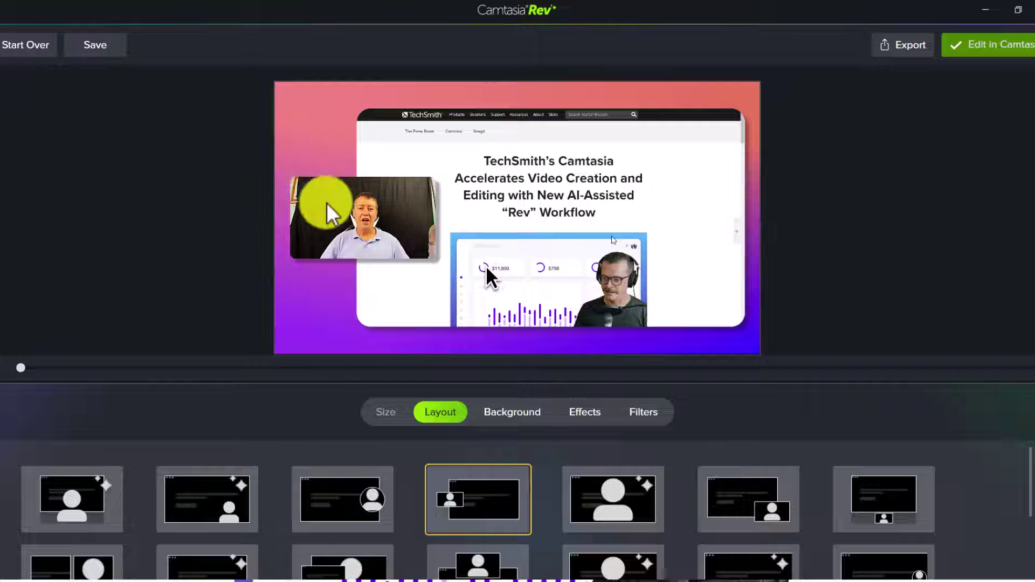
click(620, 501)
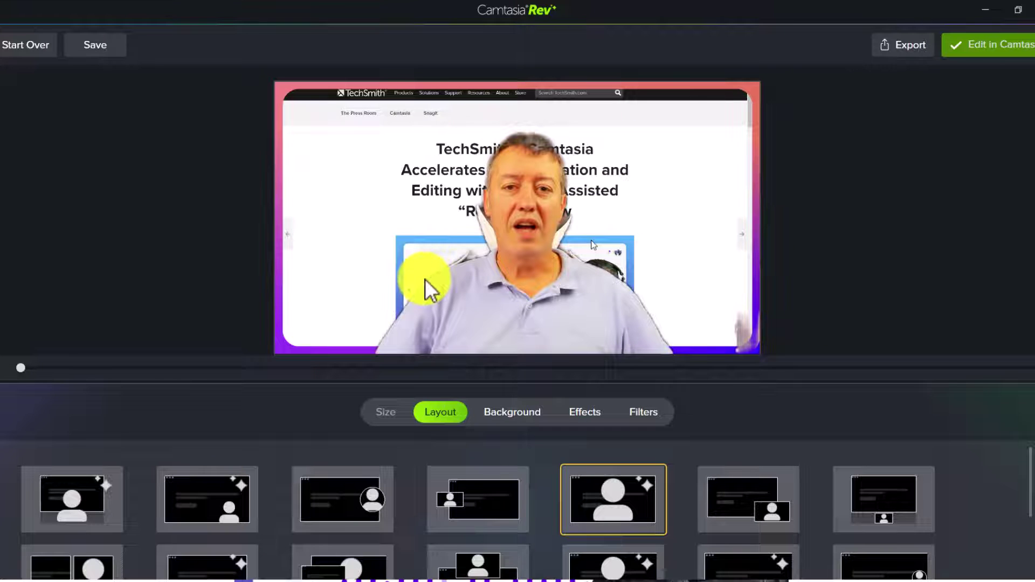
scroll(1026, 491, down, 2)
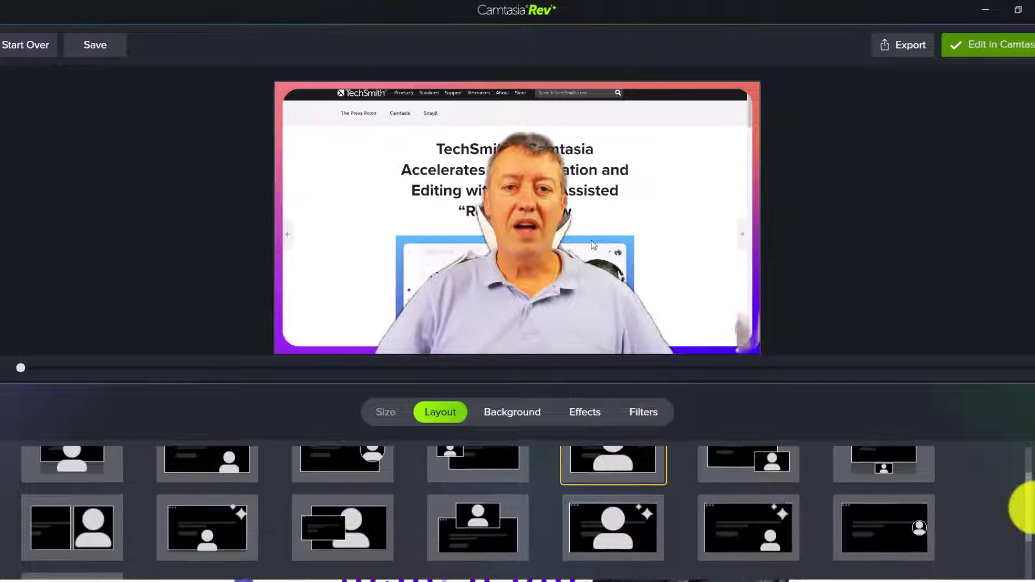
click(468, 498)
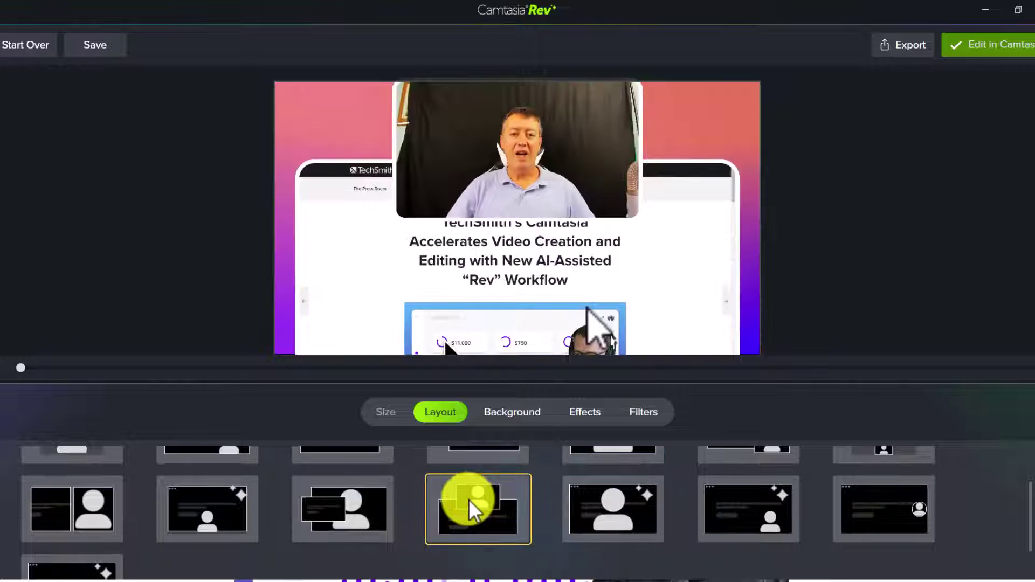
click(349, 504)
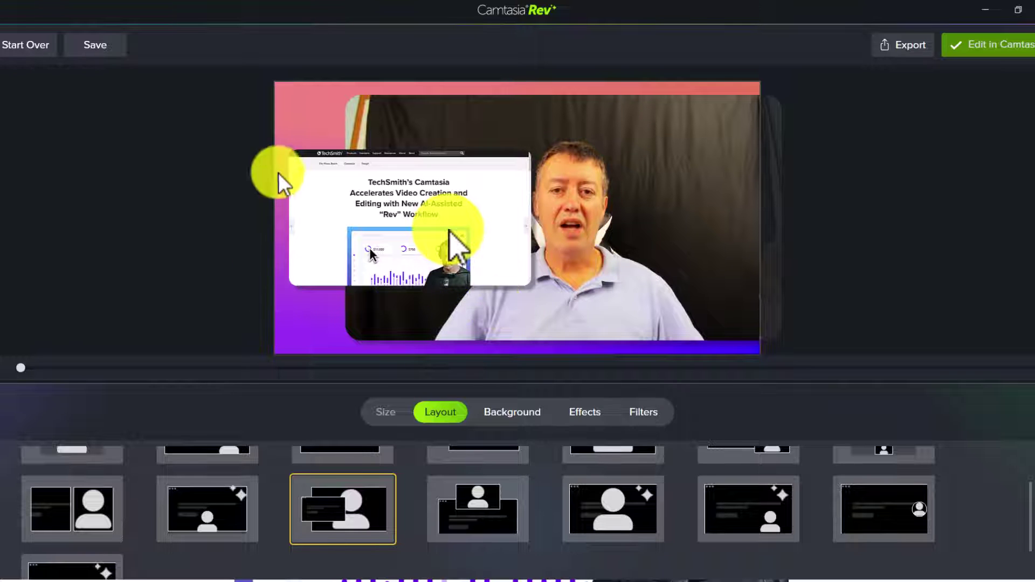
click(216, 523)
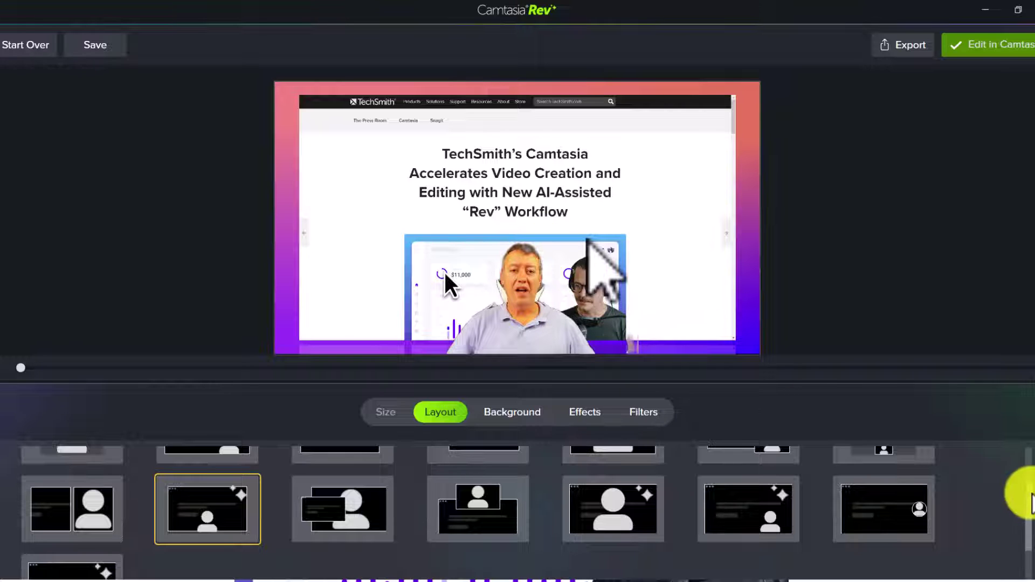
scroll(1026, 512, down, 2)
click(73, 536)
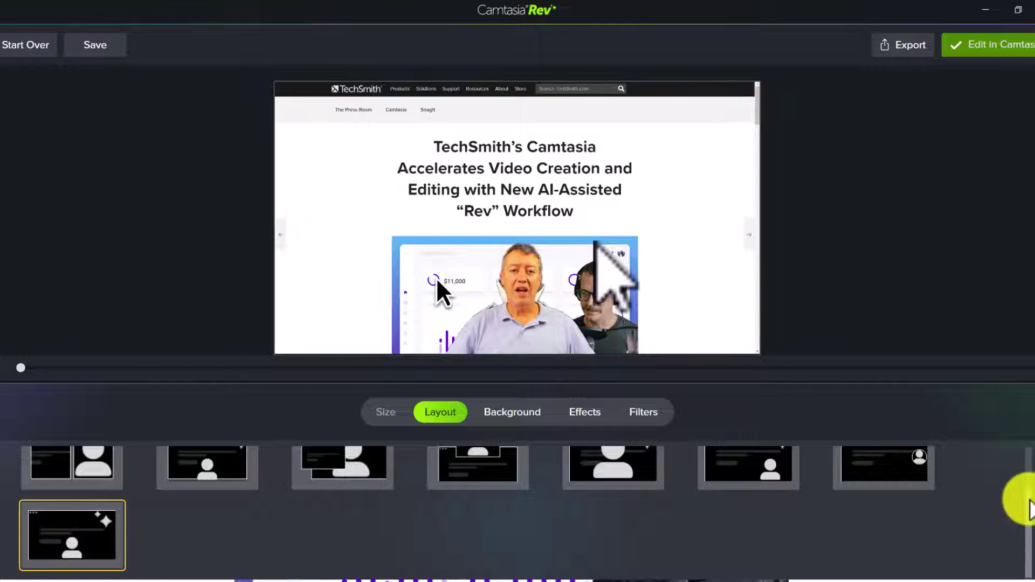
scroll(1026, 509, up, 3)
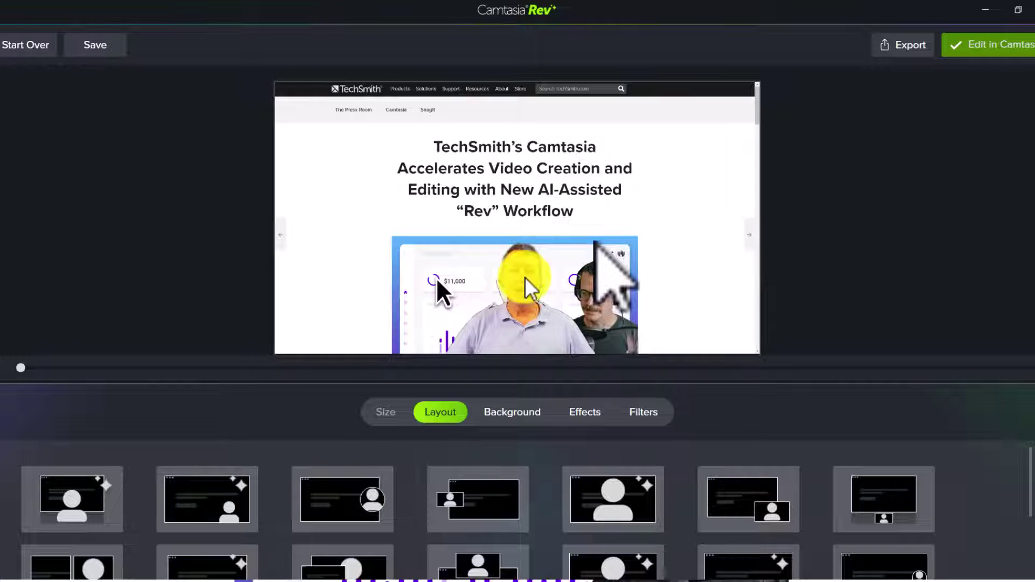
- Apply the layout with a circular webcam overlapping the right edge of the screen recording
click(509, 419)
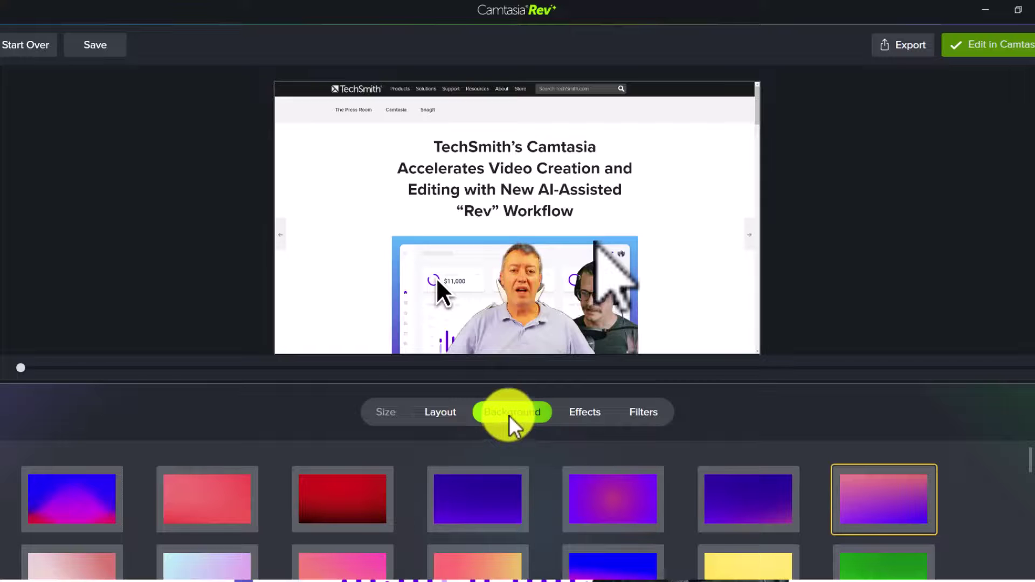
click(448, 418)
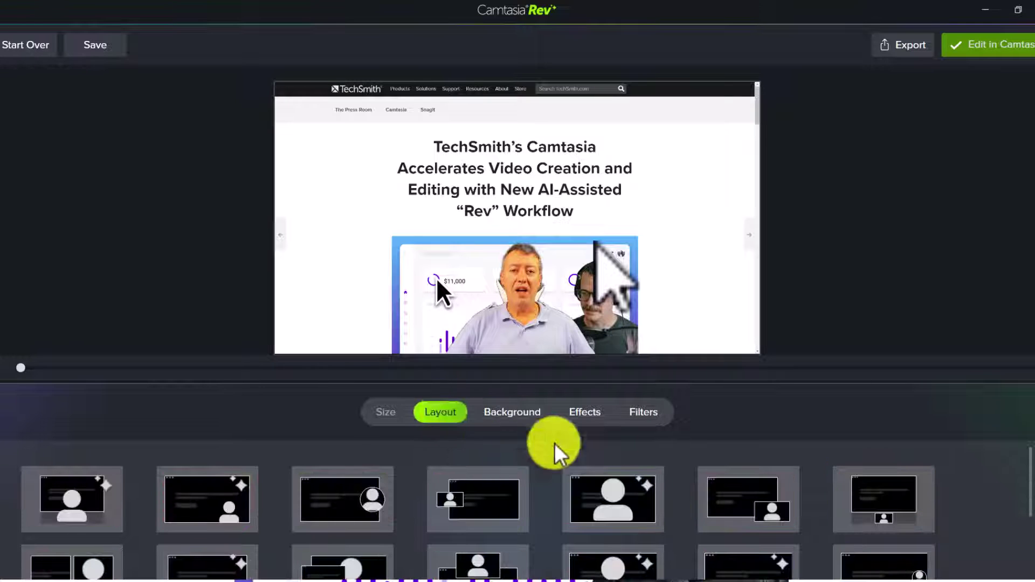
click(222, 499)
click(340, 501)
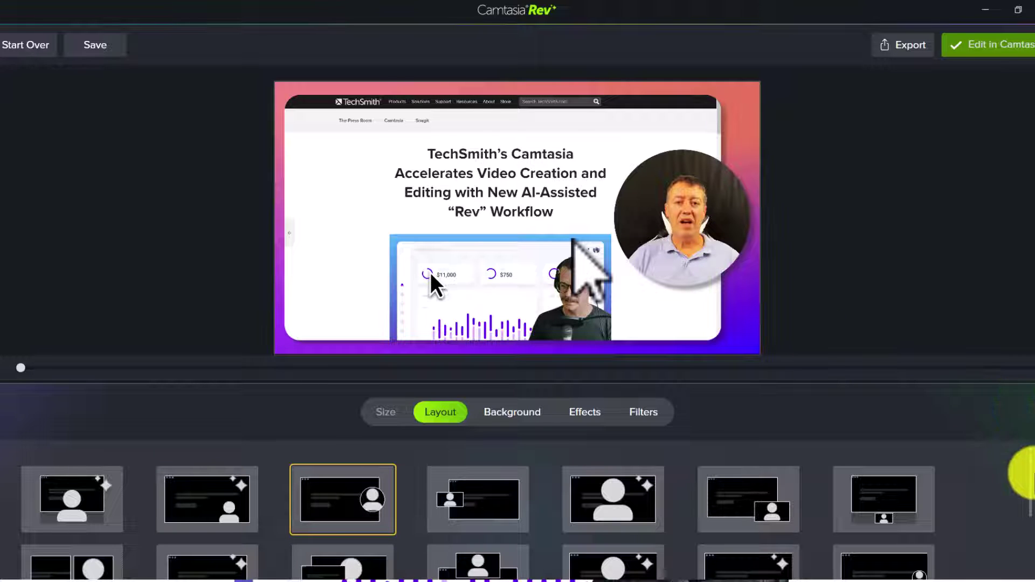
- Set the video background to the plain red gradient that fades lighter towards the bottom
scroll(1021, 485, down, 3)
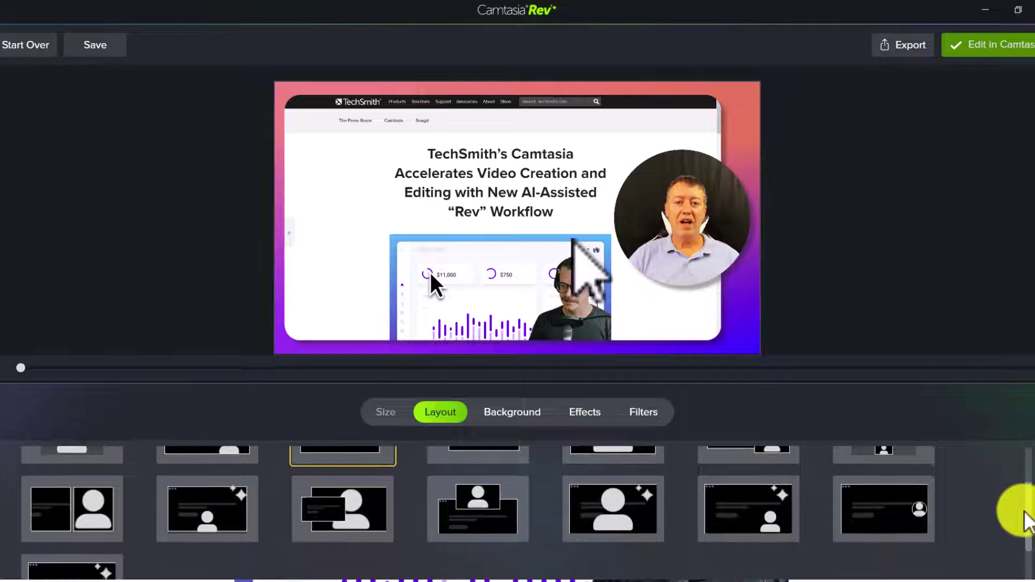
click(530, 418)
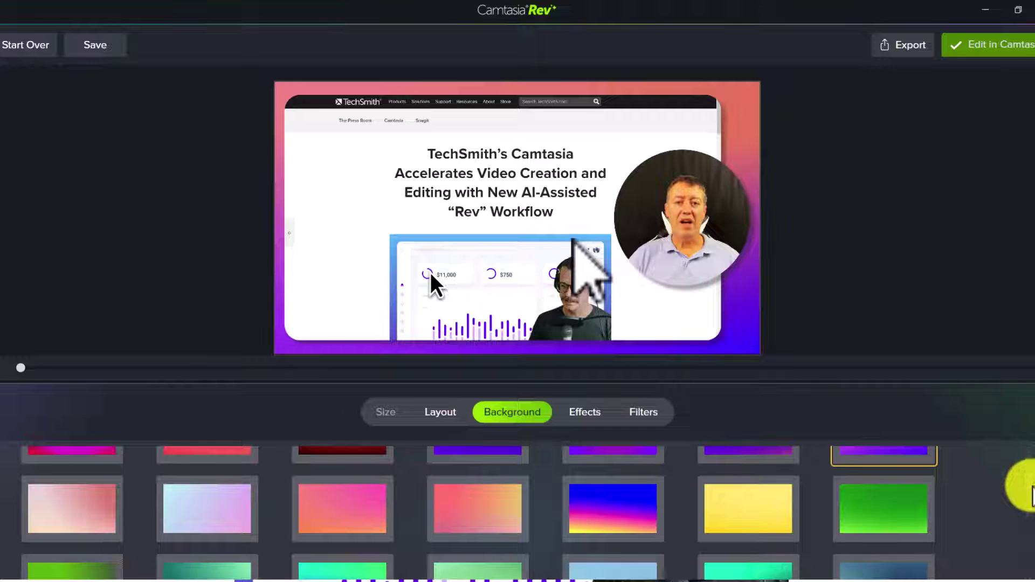
scroll(1018, 503, down, 10)
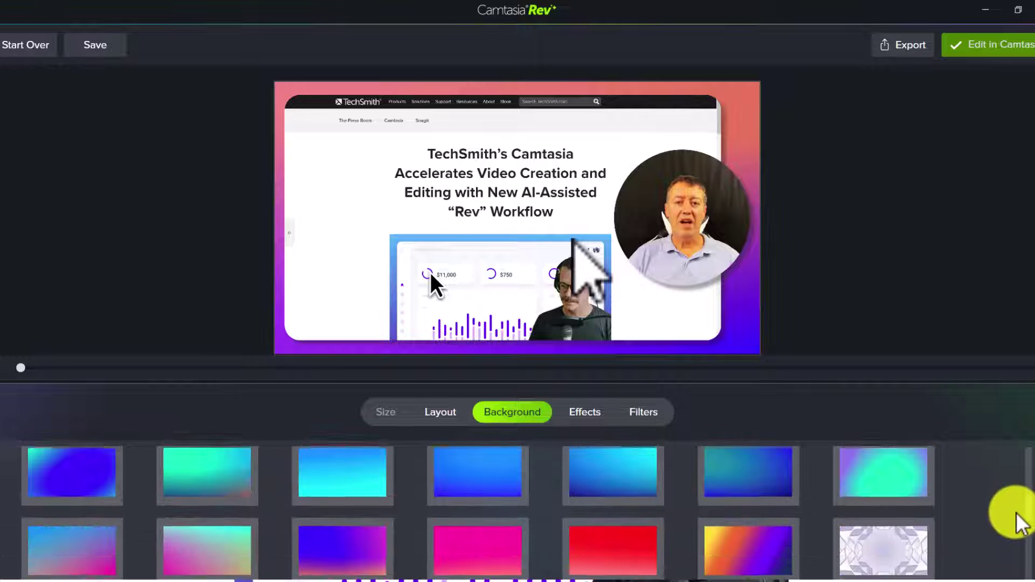
click(594, 525)
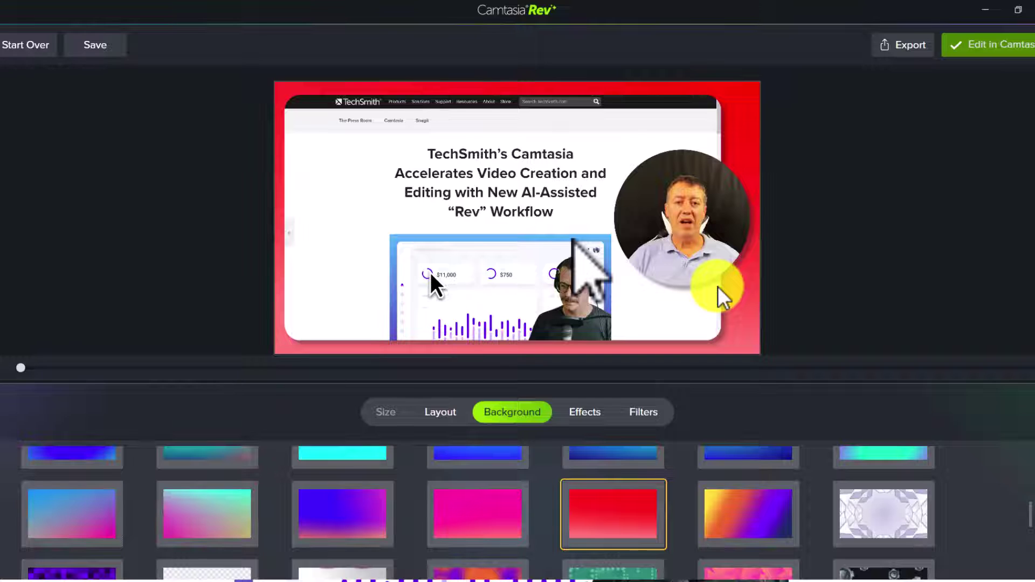
- Remove the Cursor Scale effect from the recording
click(583, 416)
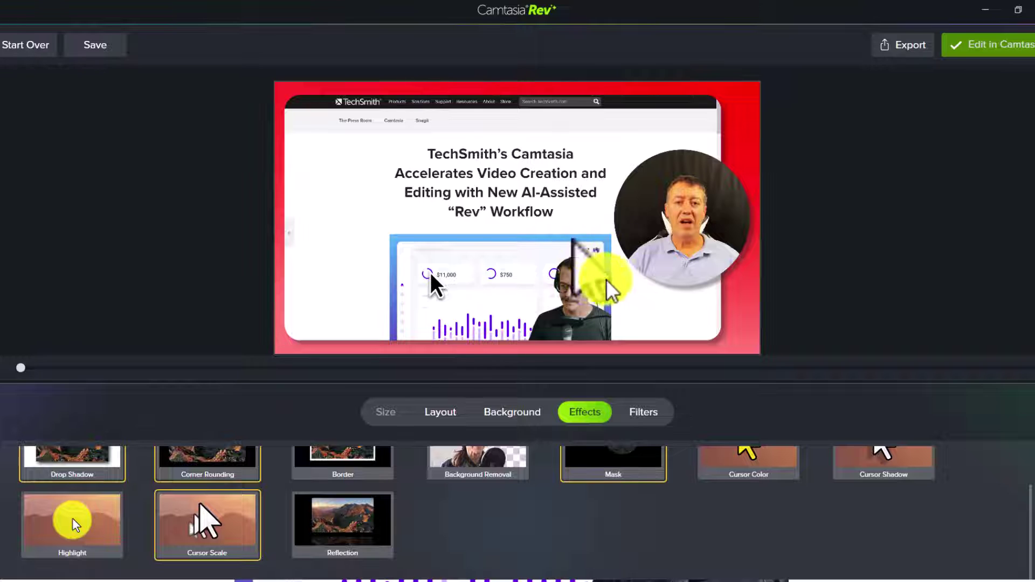
click(205, 530)
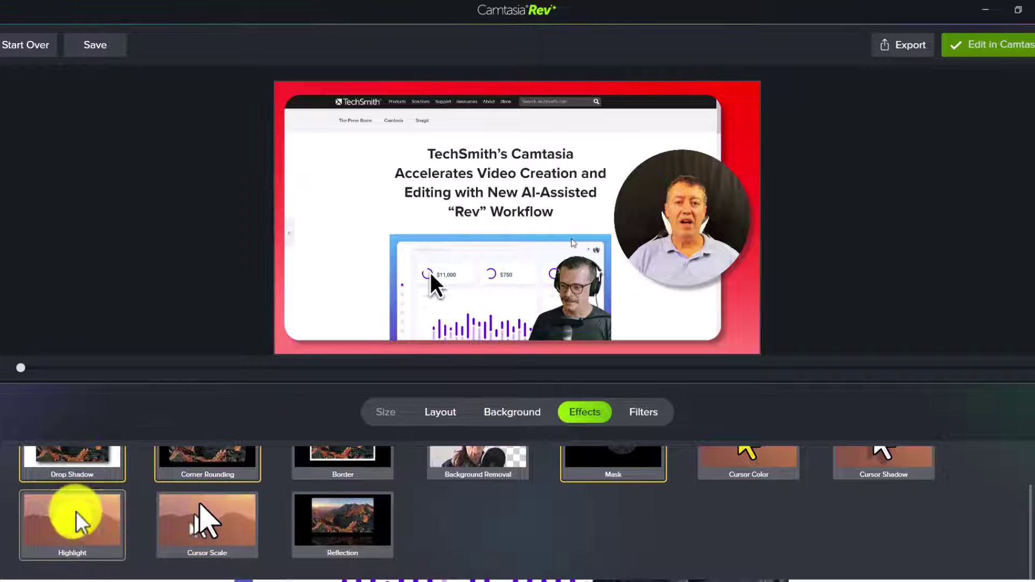
- Try the Highlight effect on the recorded cursor and switch it off again
click(74, 523)
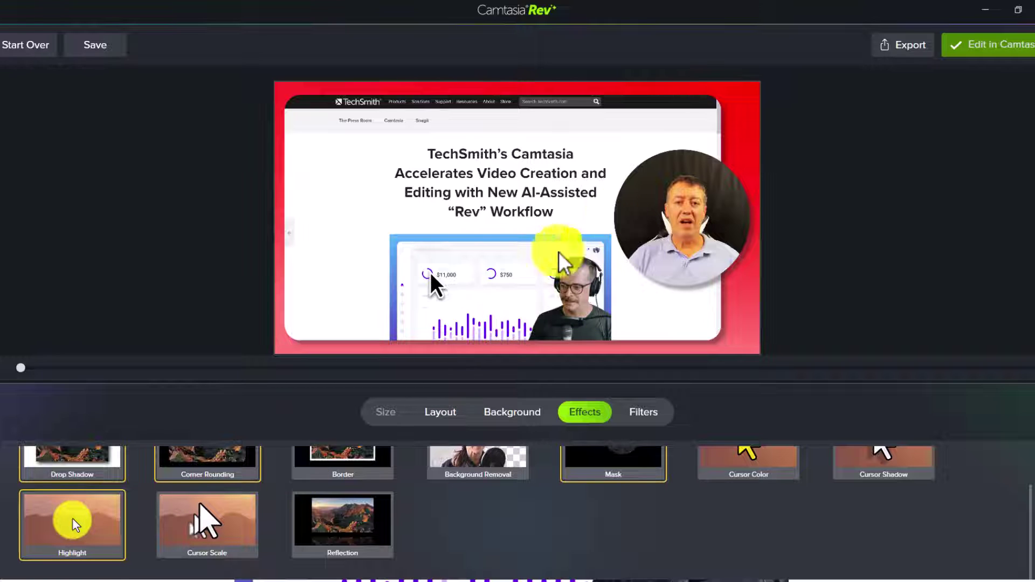
click(80, 541)
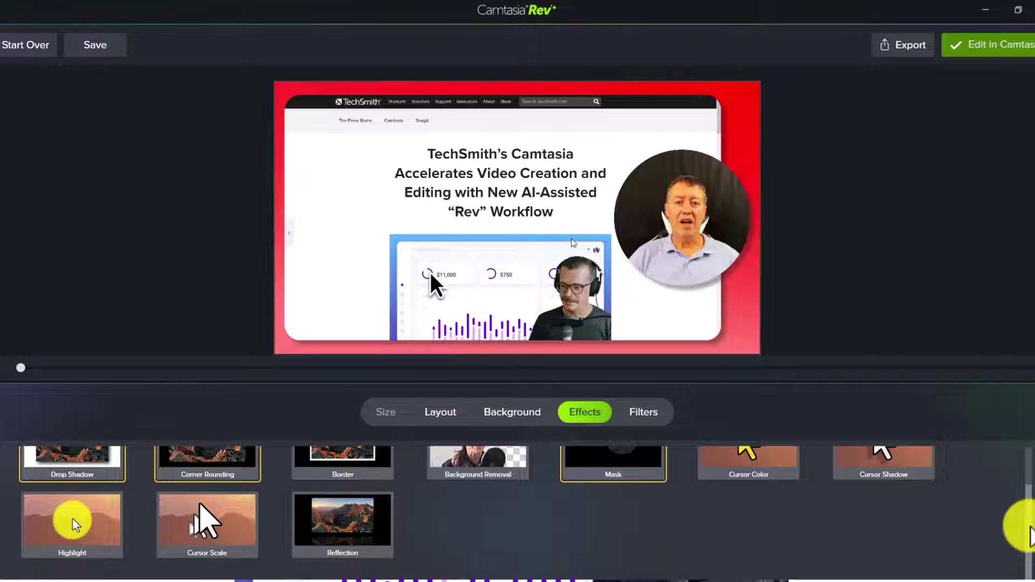
drag(1030, 531, 1029, 492)
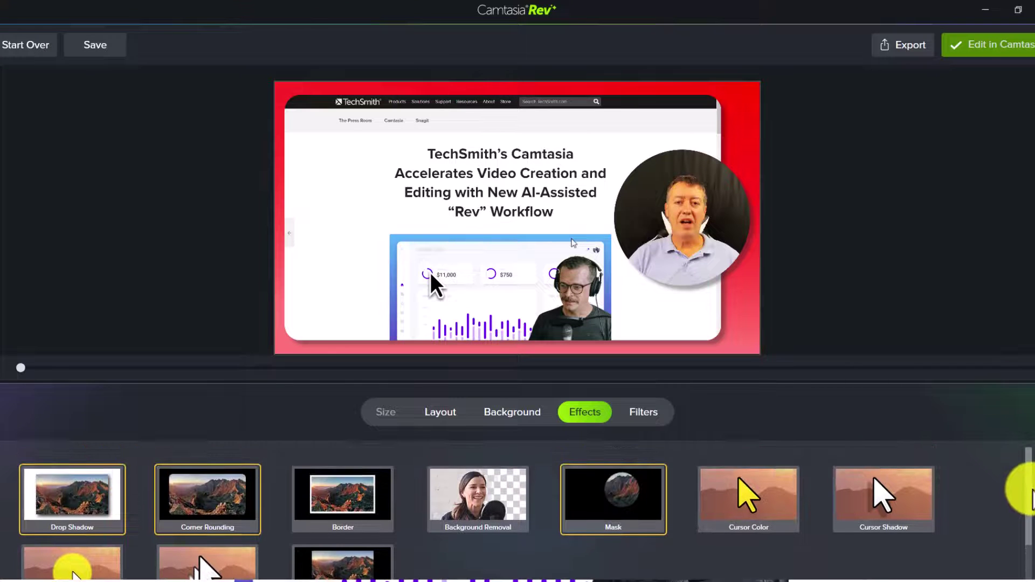
- Try the Teal & Orange, Teal Duality, Xtreme BW and Hot Punch filters on the webcam video
click(642, 414)
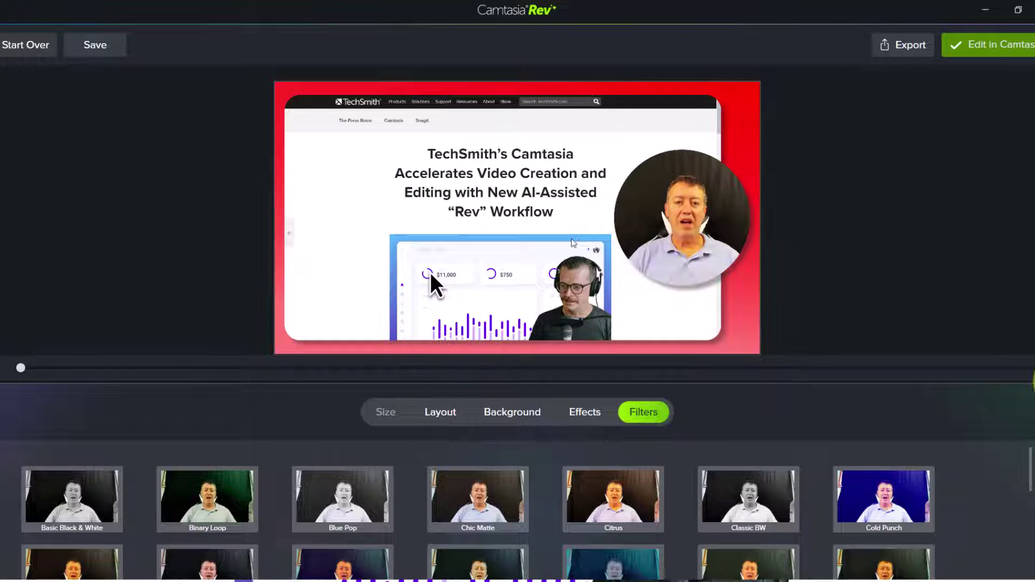
drag(1029, 462, 1018, 554)
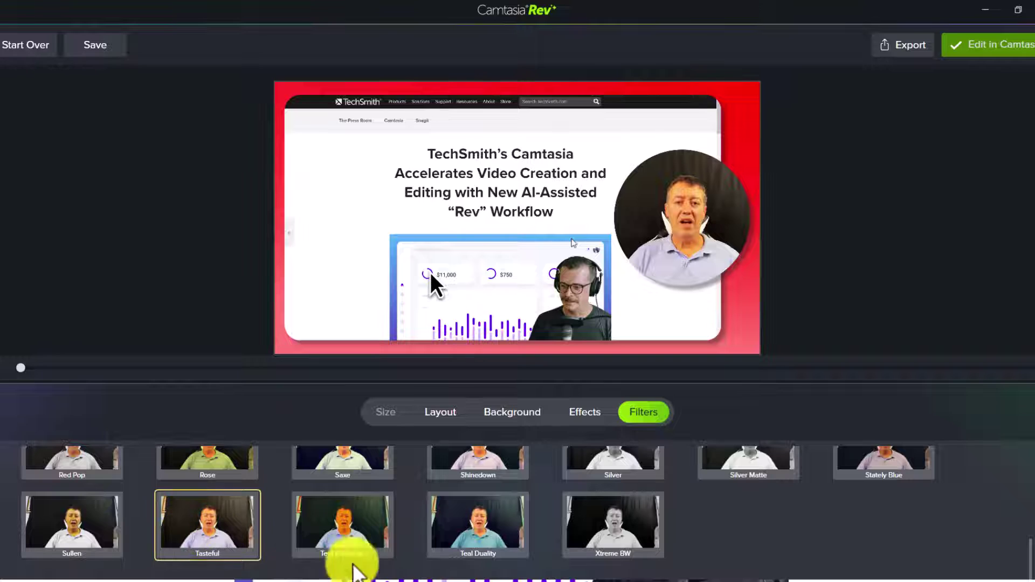
click(362, 536)
click(497, 550)
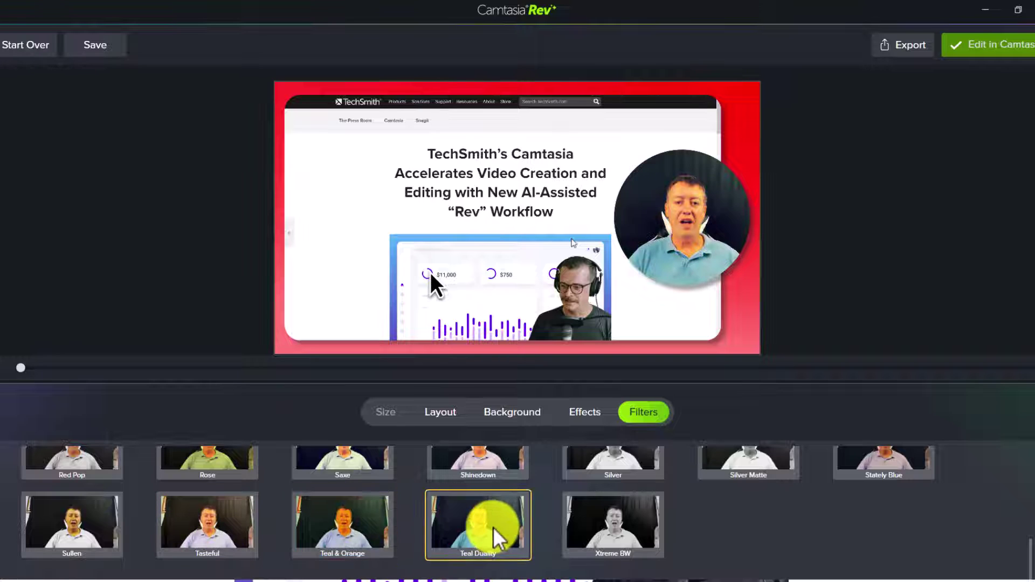
click(614, 536)
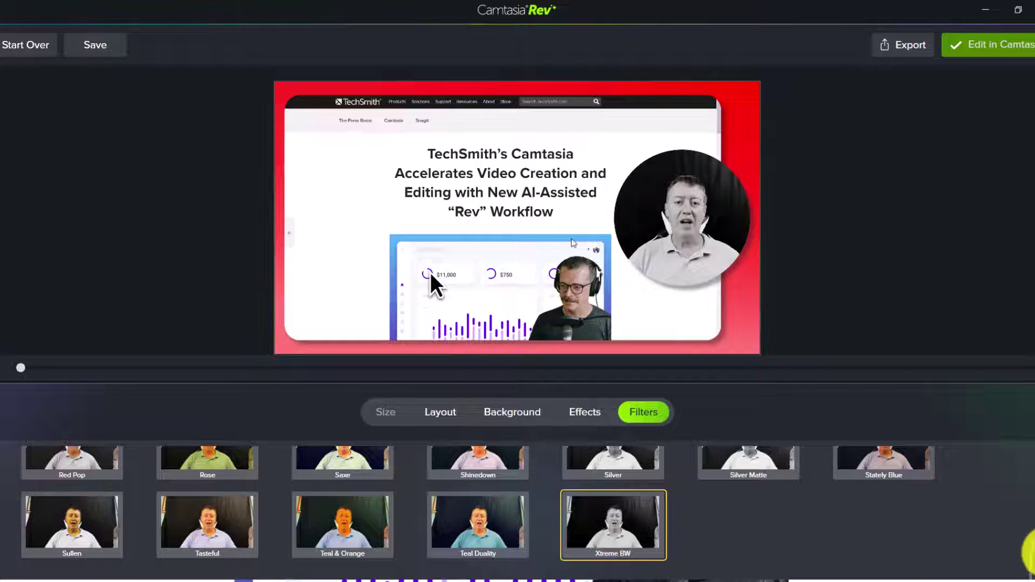
drag(1029, 554, 1026, 503)
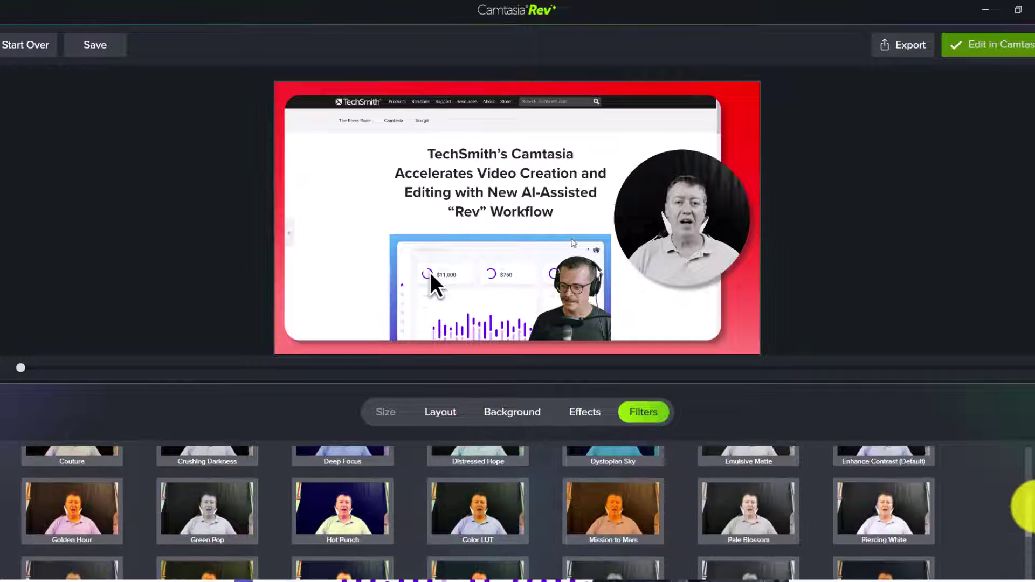
click(350, 517)
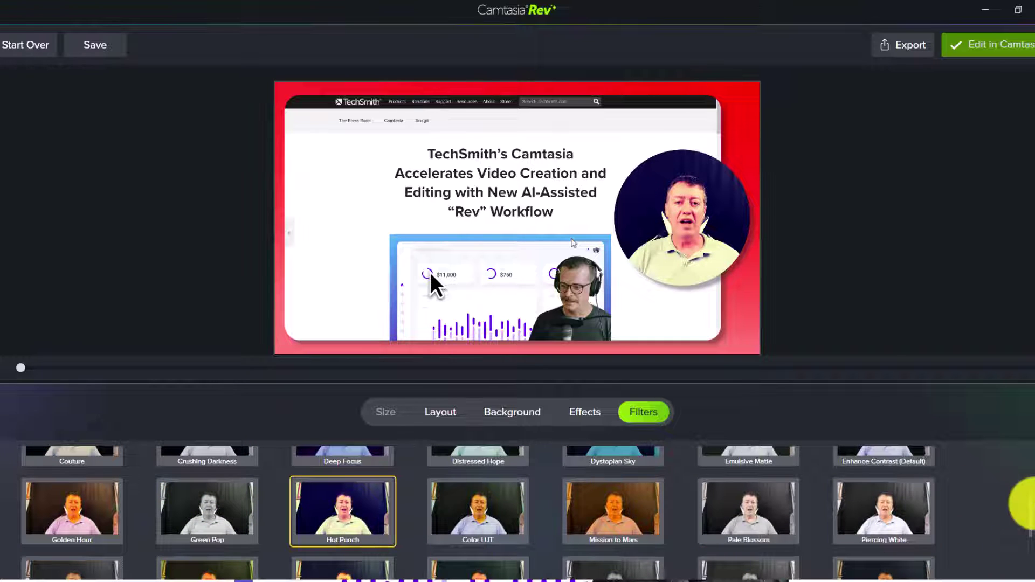
- Apply the Tasteful filter to the webcam video
drag(1028, 509, 1026, 540)
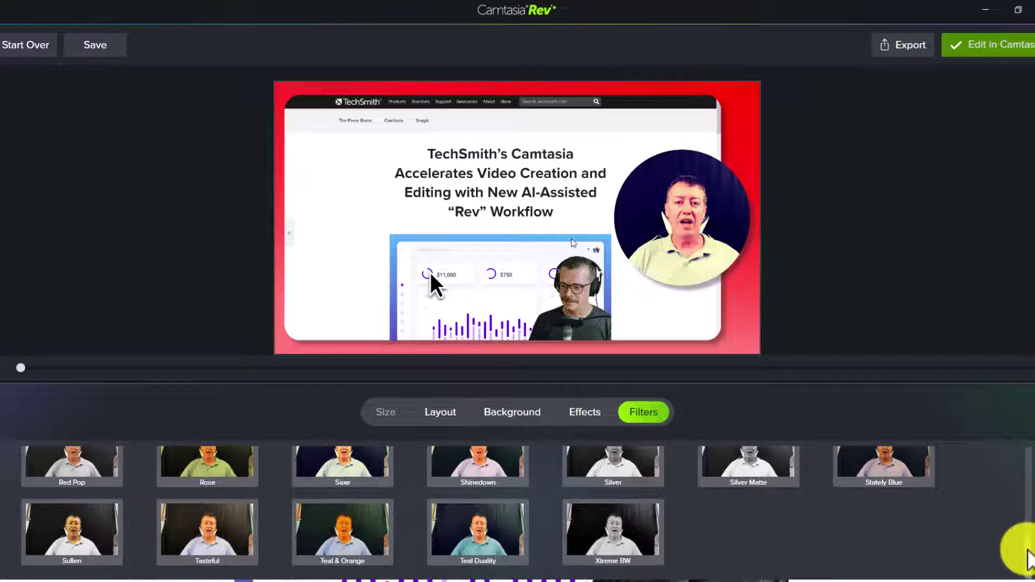
click(215, 542)
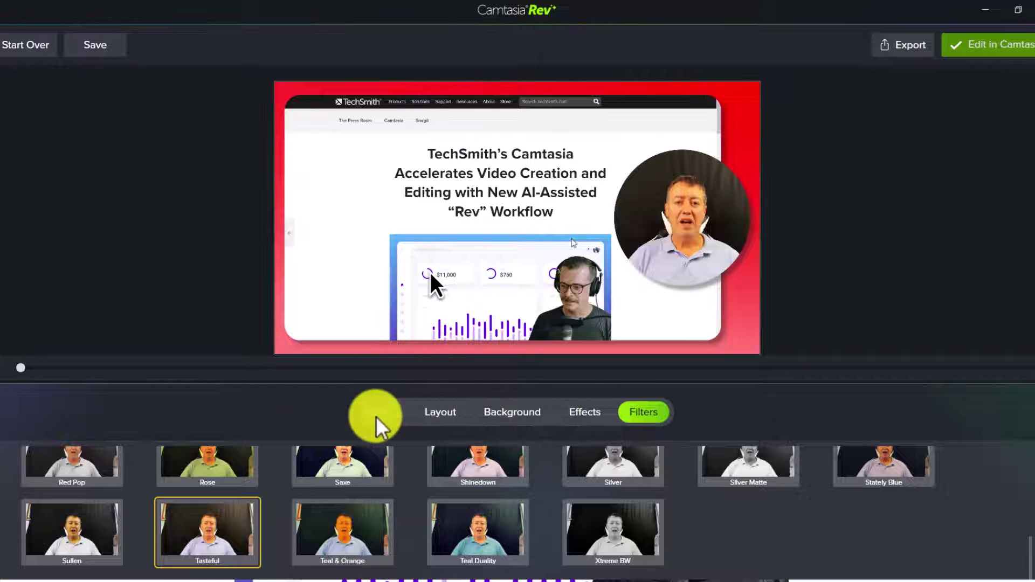
click(589, 416)
click(514, 415)
click(440, 416)
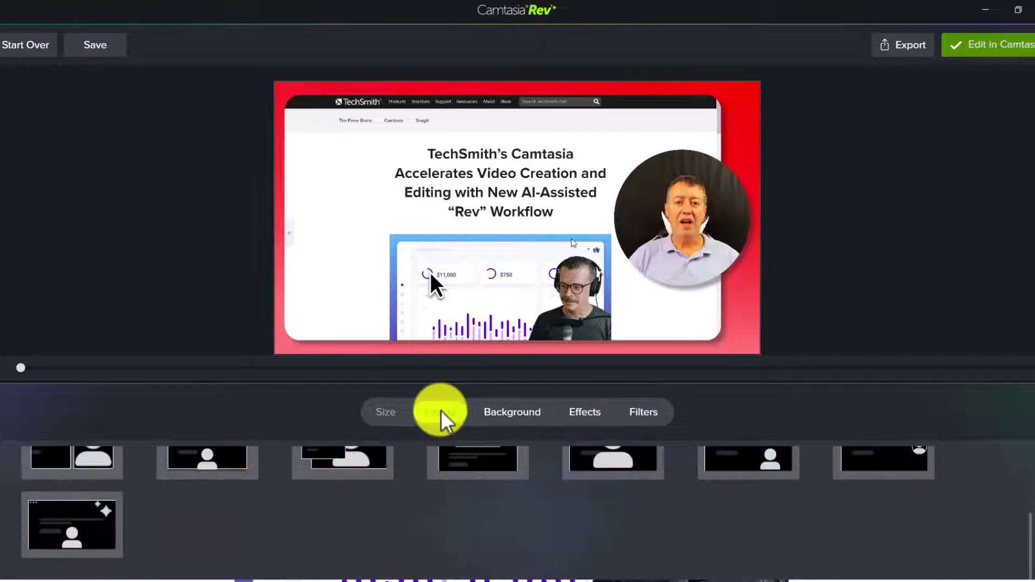
click(512, 414)
click(585, 415)
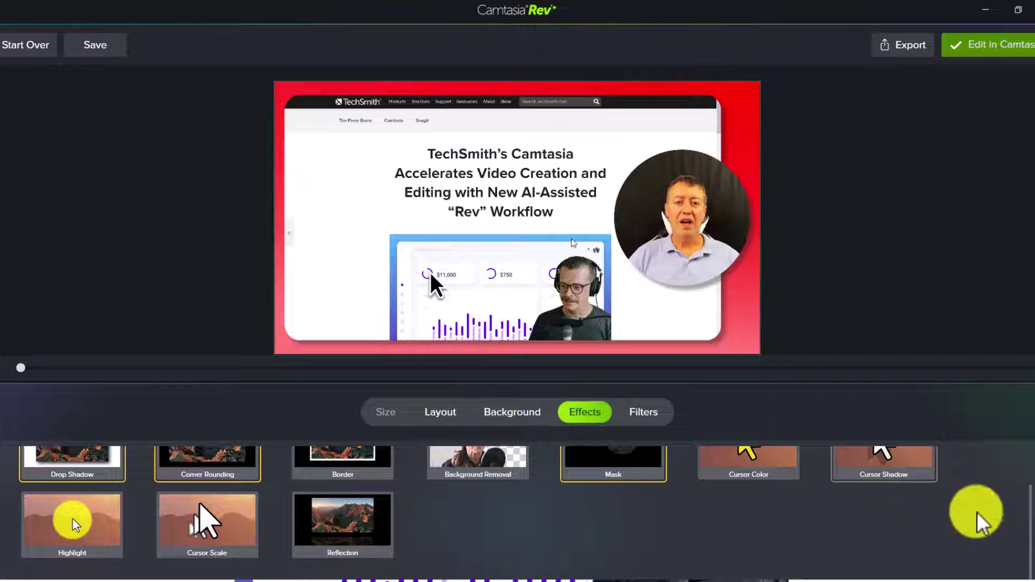
- Try the Background Removal effect on the webcam video and switch it off again
drag(1016, 526, 1018, 490)
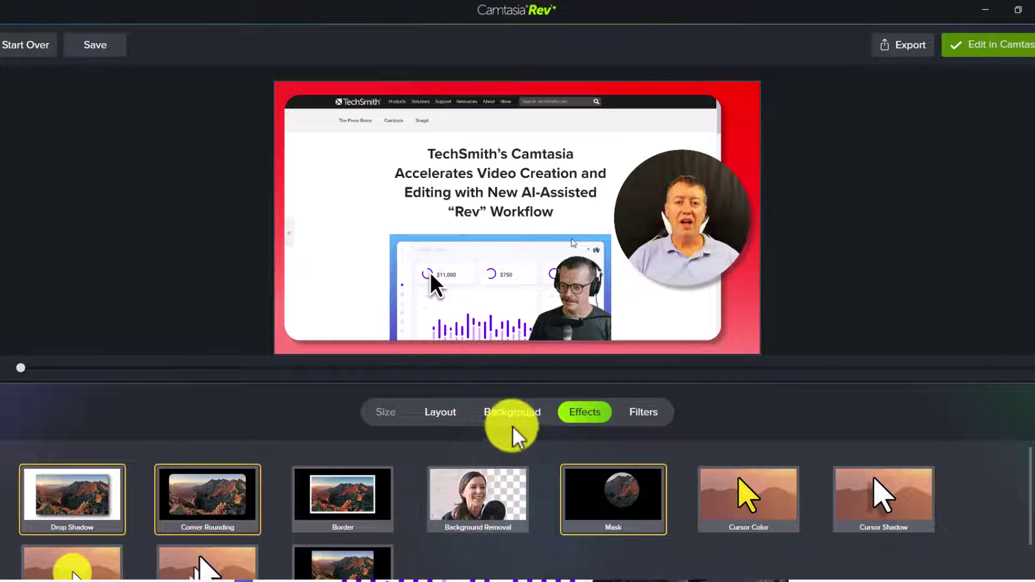
click(486, 511)
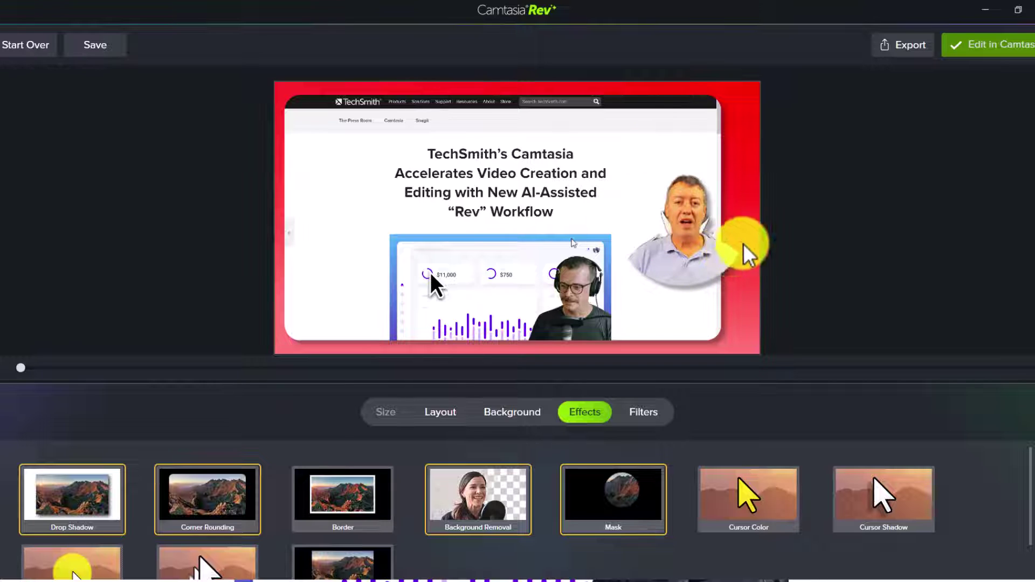
click(478, 503)
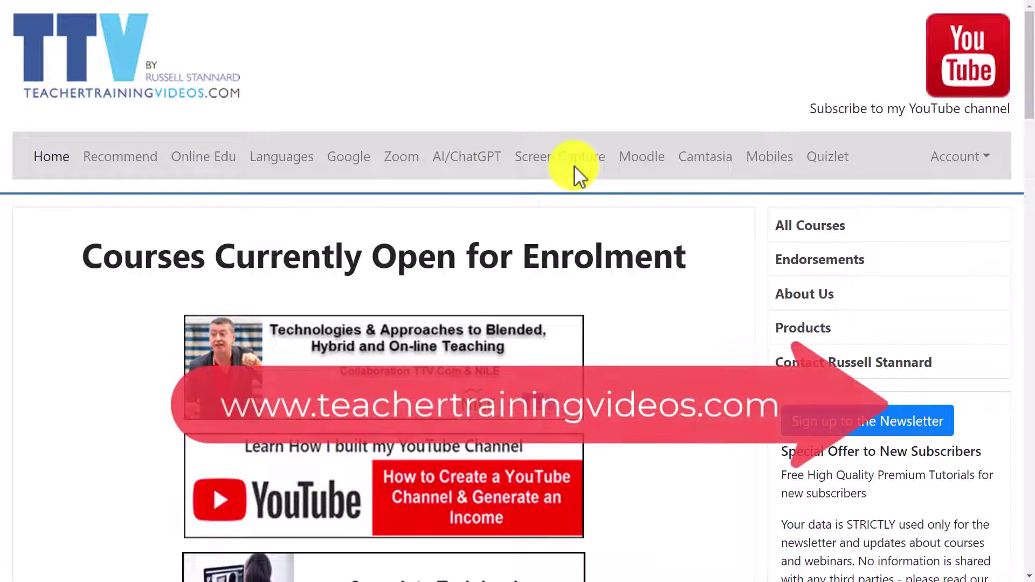
- Switch to the teachertrainingvideos.com website, open its Camtasia section and look through the listed tutorials
click(713, 167)
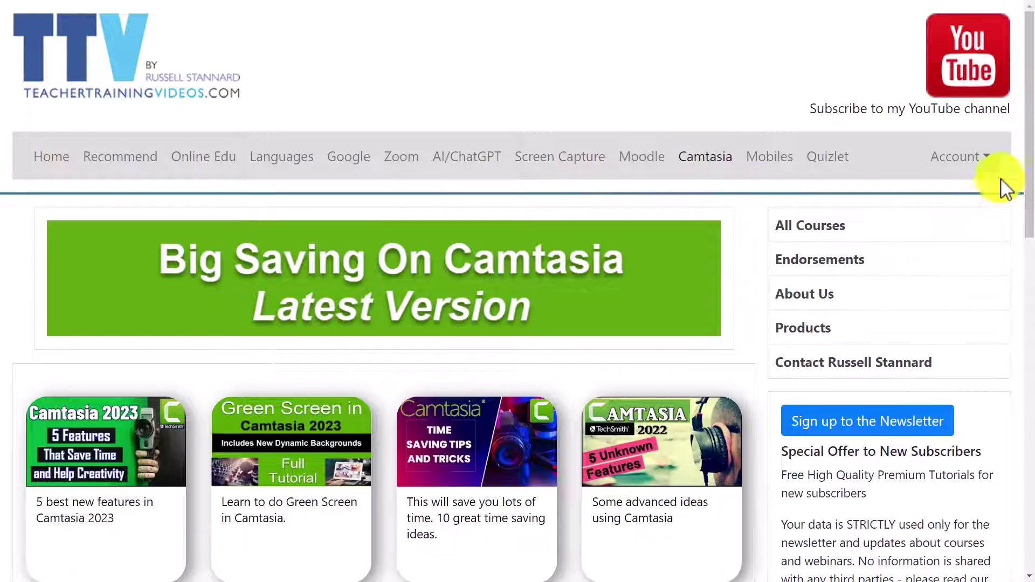
drag(1030, 120, 1030, 194)
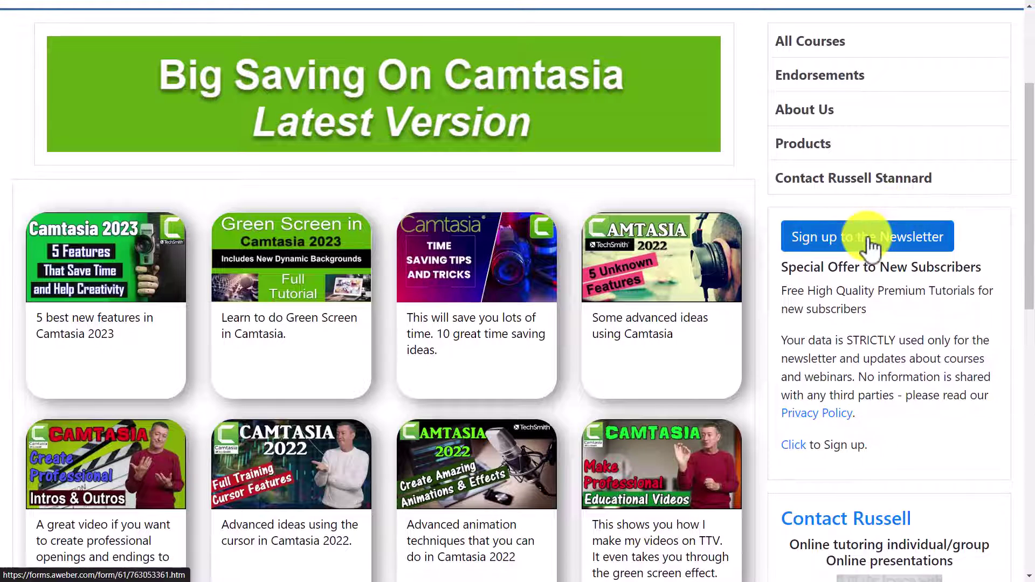
drag(1030, 250, 1025, 377)
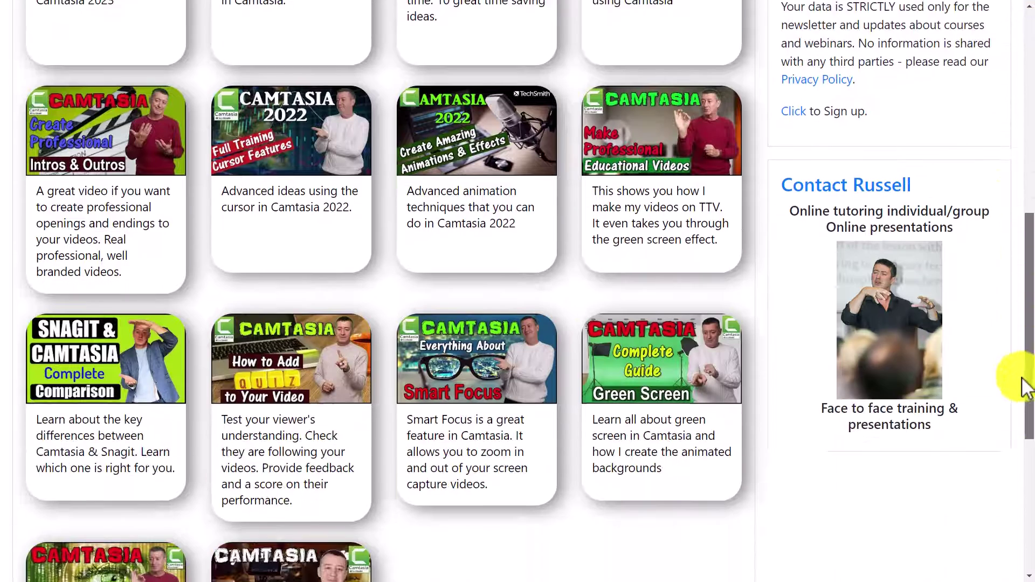
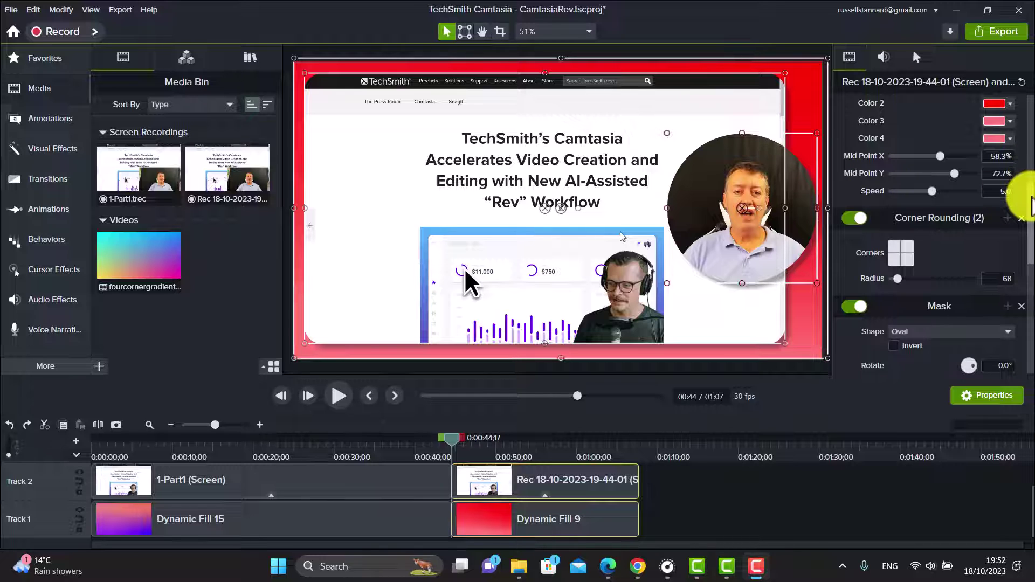
- In the Camtasia editor, try green as Color 1 of the red dynamic background and undo the change
mouse_move(1028, 173)
mouse_down()
mouse_move(1030, 132)
mouse_move(1030, 310)
mouse_move(1031, 100)
mouse_move(1030, 307)
mouse_move(1027, 188)
mouse_up()
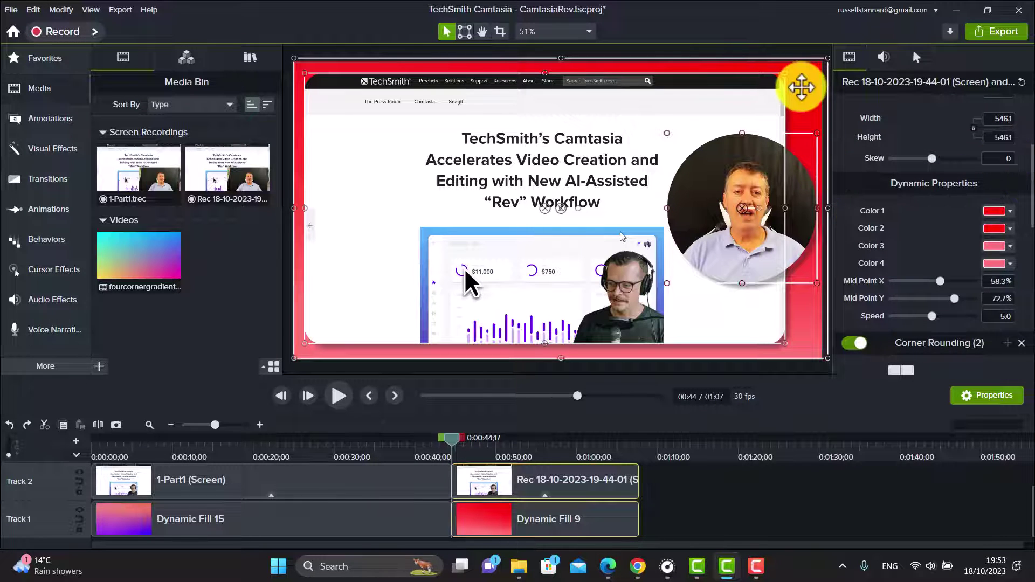
click(1009, 228)
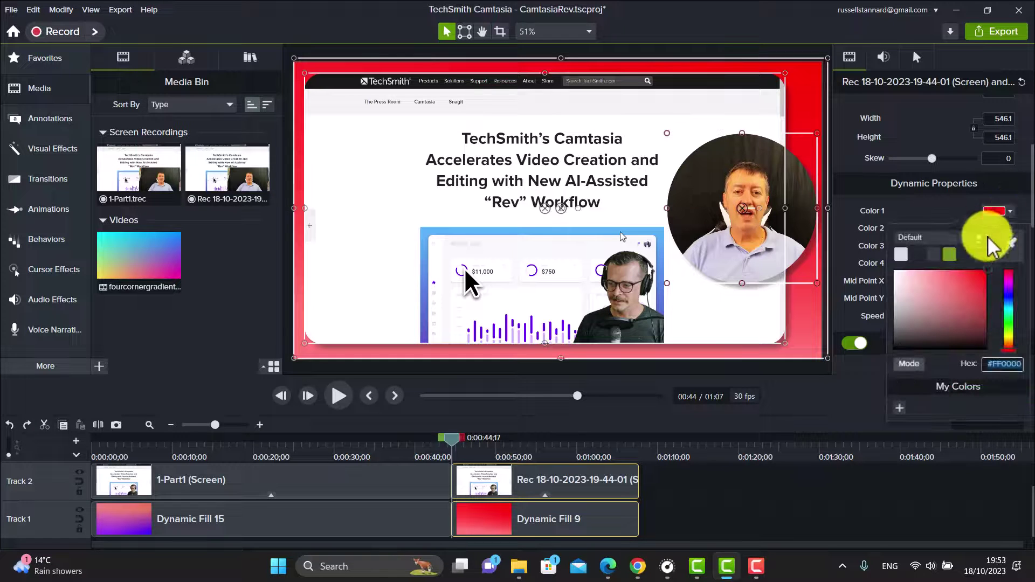
click(951, 253)
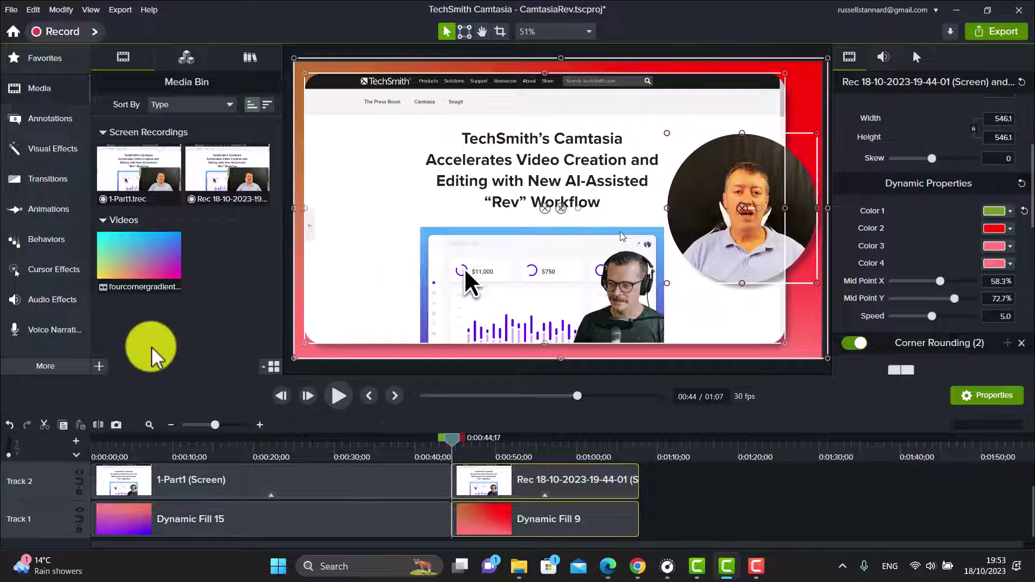
click(10, 425)
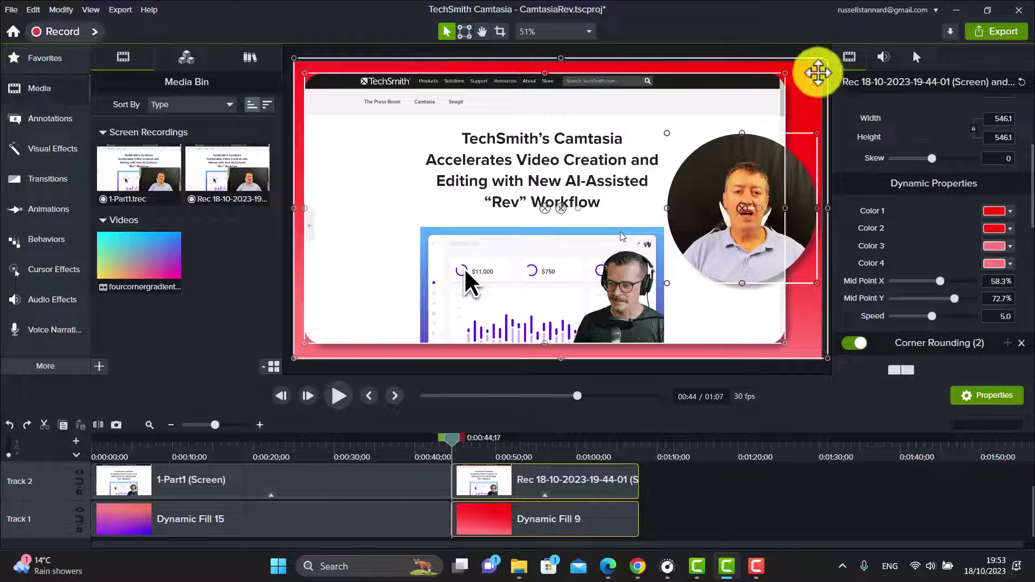
- Select the screen recording and the webcam video individually on the canvas
click(722, 122)
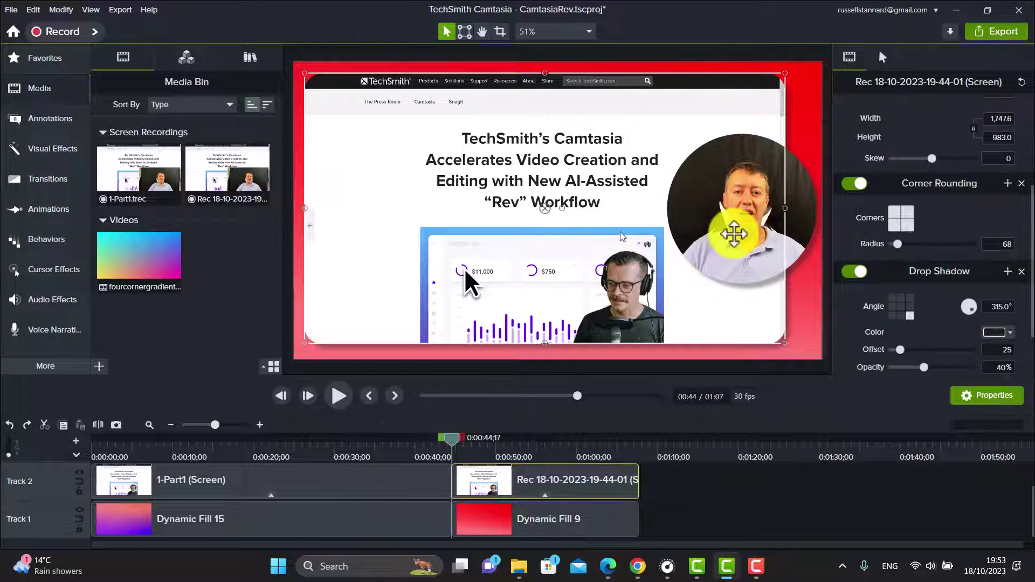
mouse_move(733, 233)
mouse_down()
mouse_move(712, 227)
mouse_move(743, 221)
mouse_move(735, 221)
mouse_up()
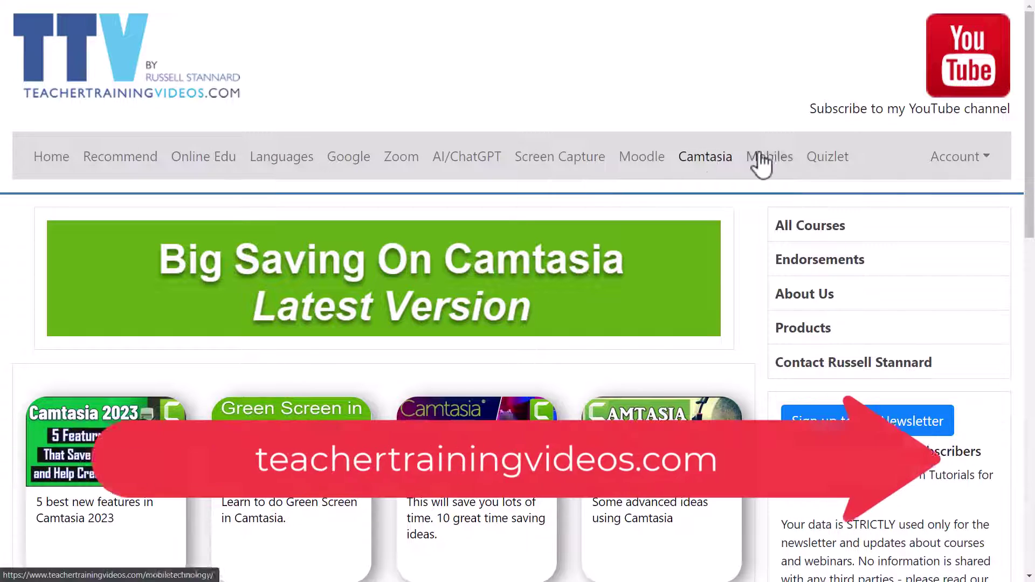
- Return to the teachertrainingvideos.com website and reopen its Camtasia section
click(705, 168)
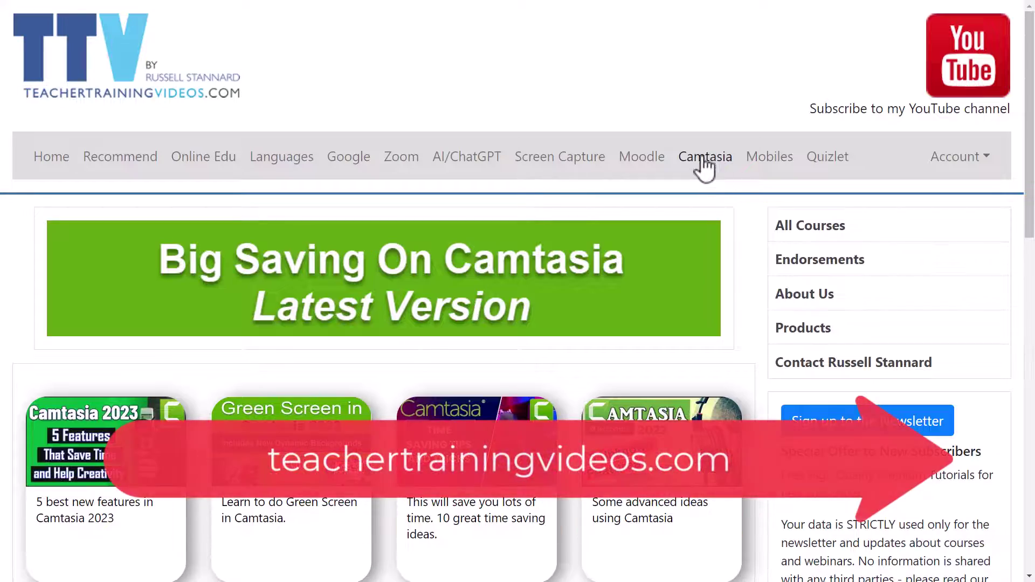